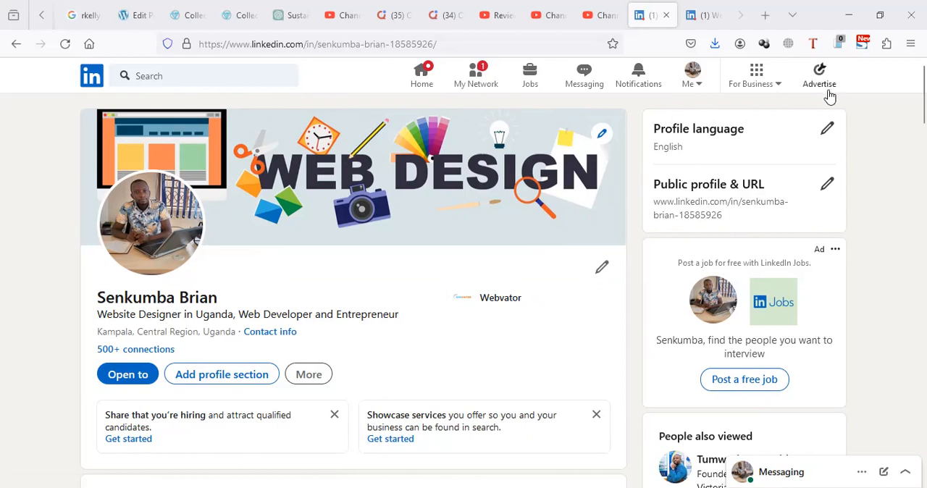
- Start creating a LinkedIn Page and choose Company as the page type
{"action": "left_click", "coordinate": [776, 88]}
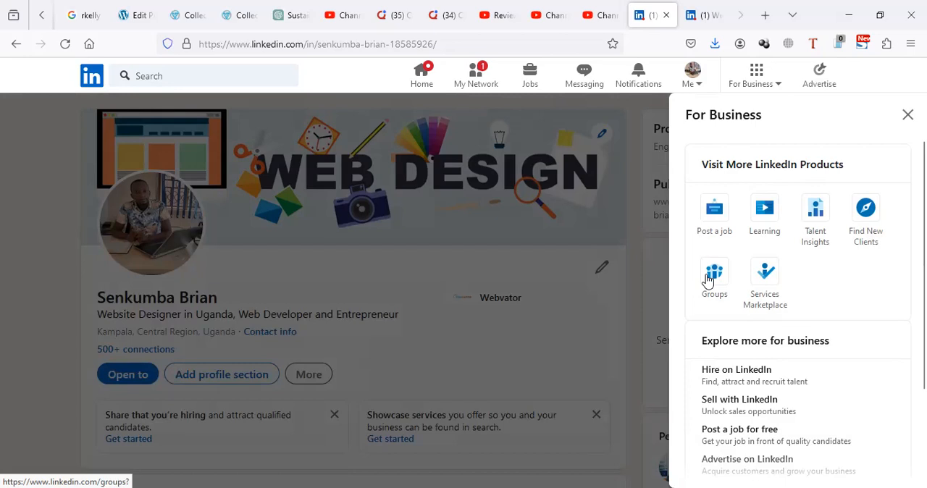
{"action": "scroll", "coordinate": [709, 279], "scroll_direction": "down", "scroll_amount": 3}
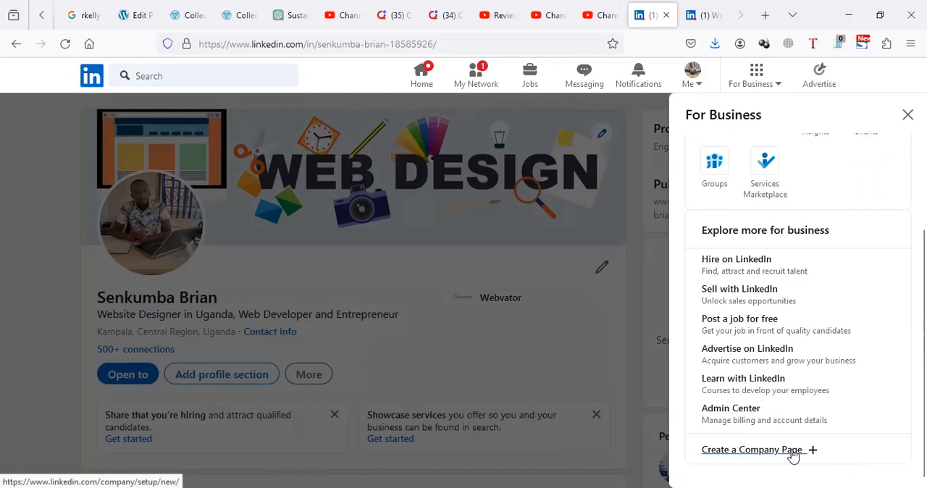
{"action": "left_click", "coordinate": [793, 450]}
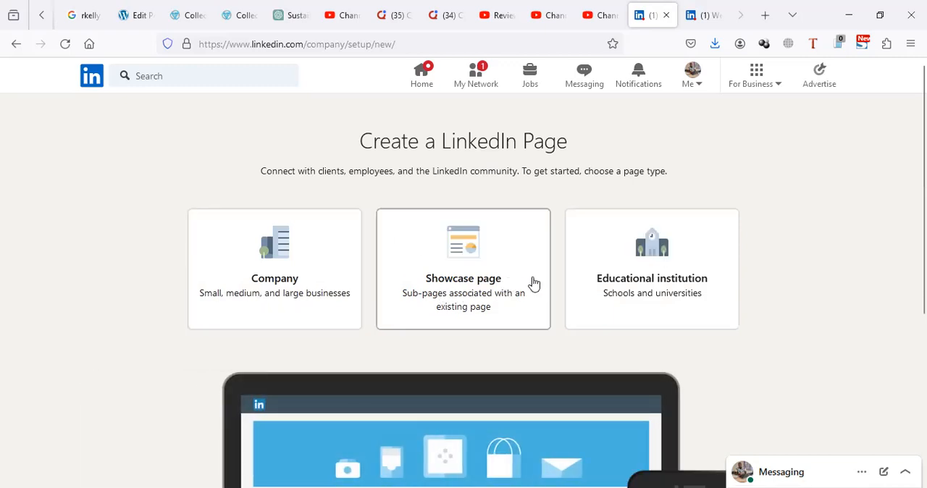
{"action": "scroll", "coordinate": [698, 287], "scroll_direction": "down", "scroll_amount": 1}
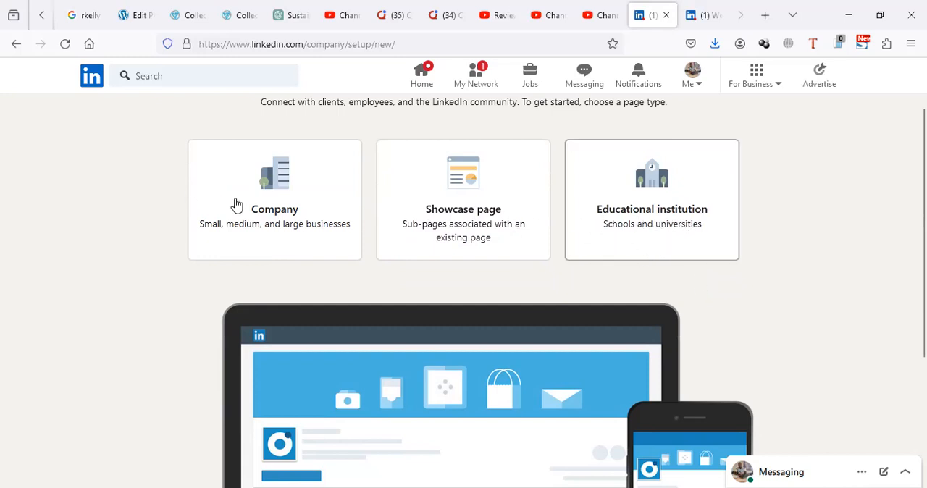
{"action": "scroll", "coordinate": [263, 199], "scroll_direction": "down", "scroll_amount": 3}
{"action": "scroll", "coordinate": [268, 231], "scroll_direction": "up", "scroll_amount": 5}
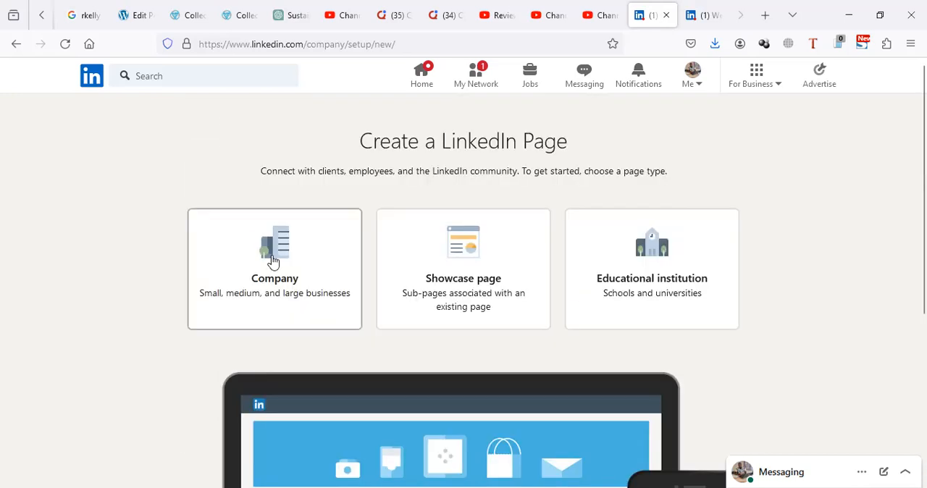
{"action": "left_click", "coordinate": [279, 262]}
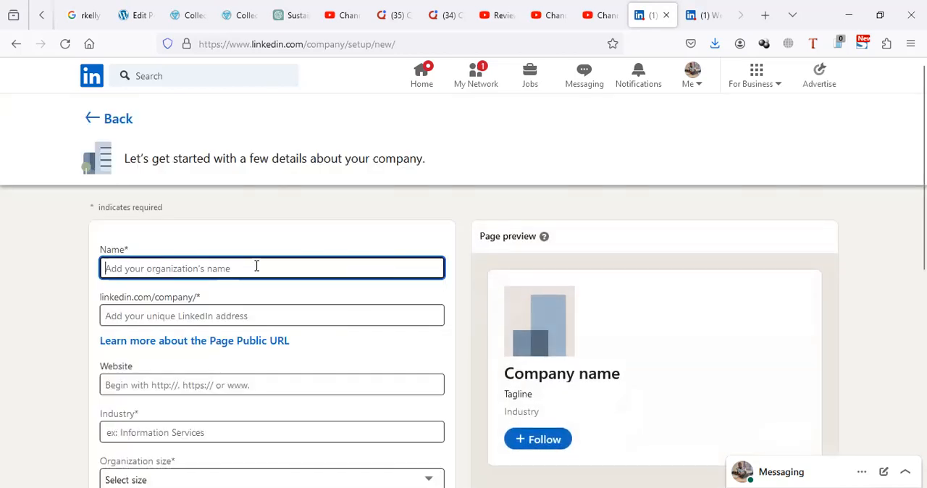
- Enter "Web design USA" as the new company page's name
{"action": "type", "text": "Web design"}
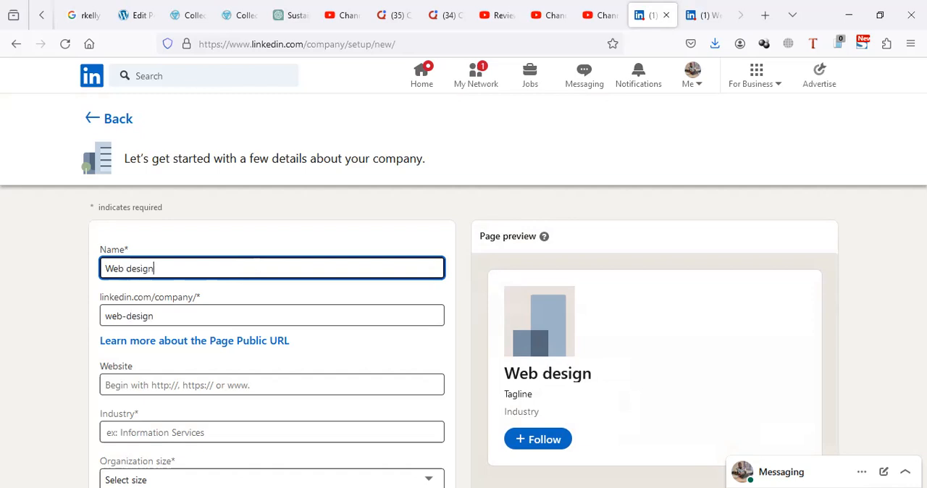
{"action": "type", "text": " U"}
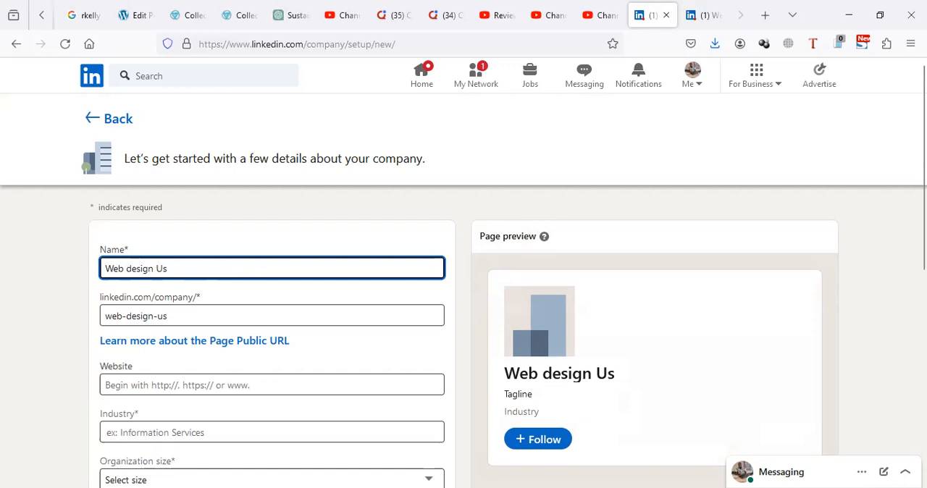
{"action": "type", "text": "SA"}
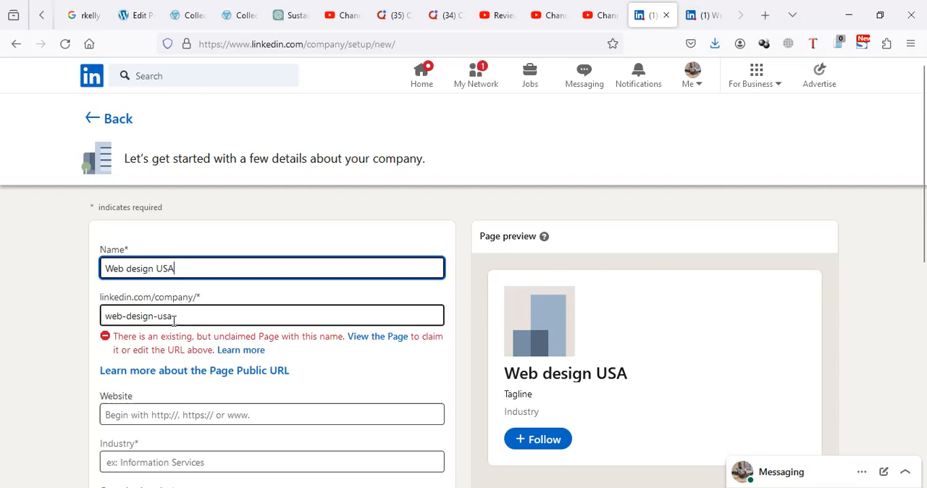
- Change the page's unique LinkedIn address to "web-designusandcanada"
{"action": "left_click", "coordinate": [174, 318]}
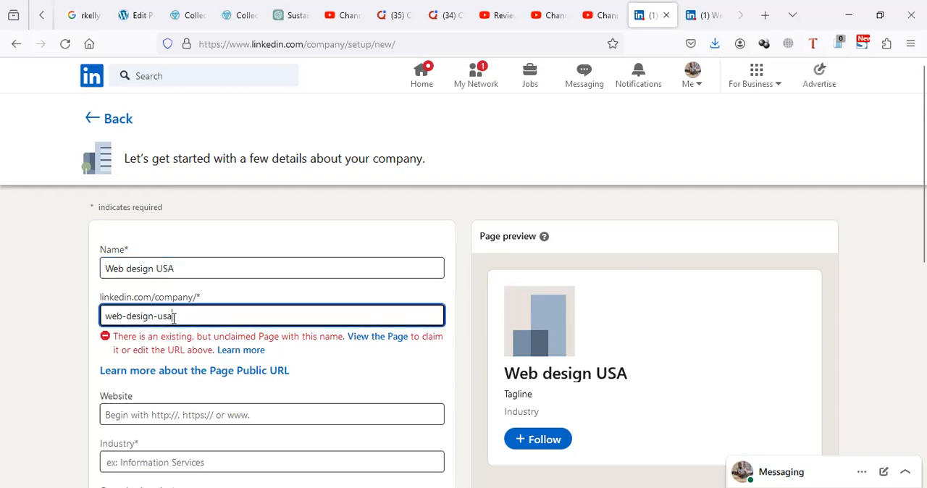
{"action": "type", "text": "nc"}
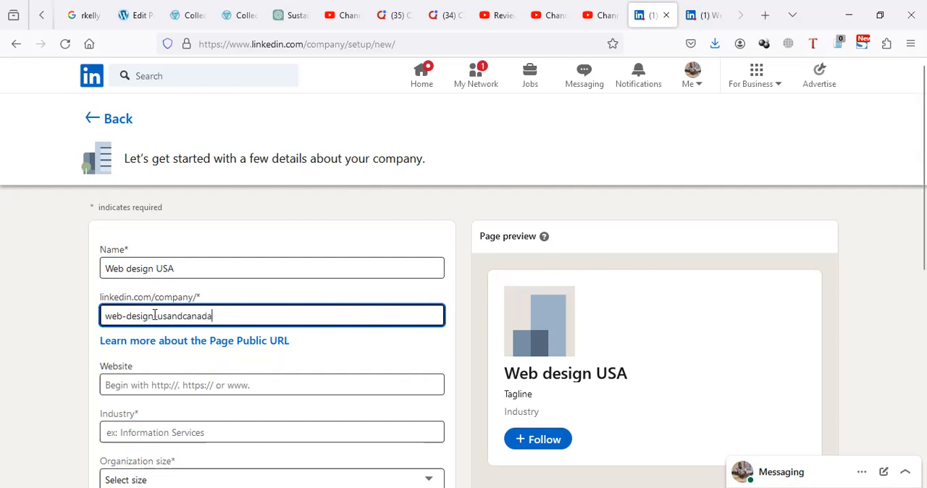
{"action": "left_click_drag", "start_coordinate": [158, 315], "coordinate": [160, 315]}
{"action": "key", "text": "BackSpace"}
{"action": "left_click", "coordinate": [3, 346]}
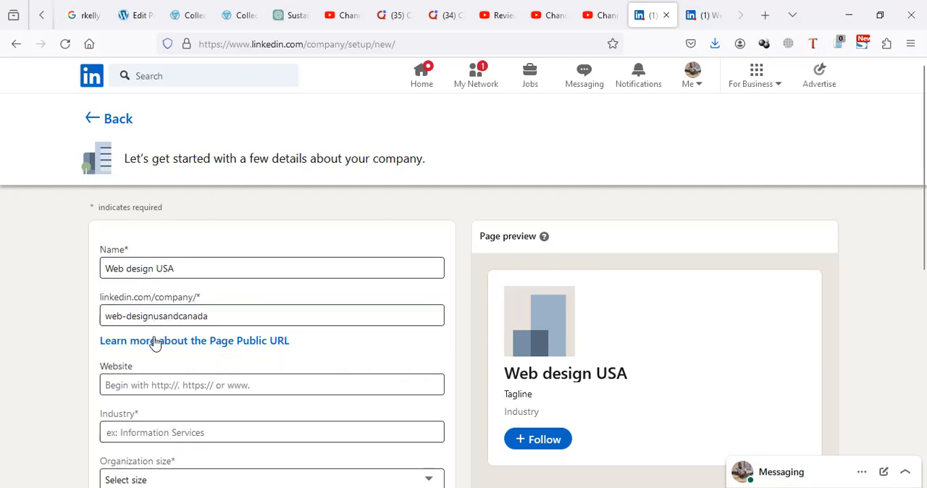
{"action": "left_click", "coordinate": [216, 319]}
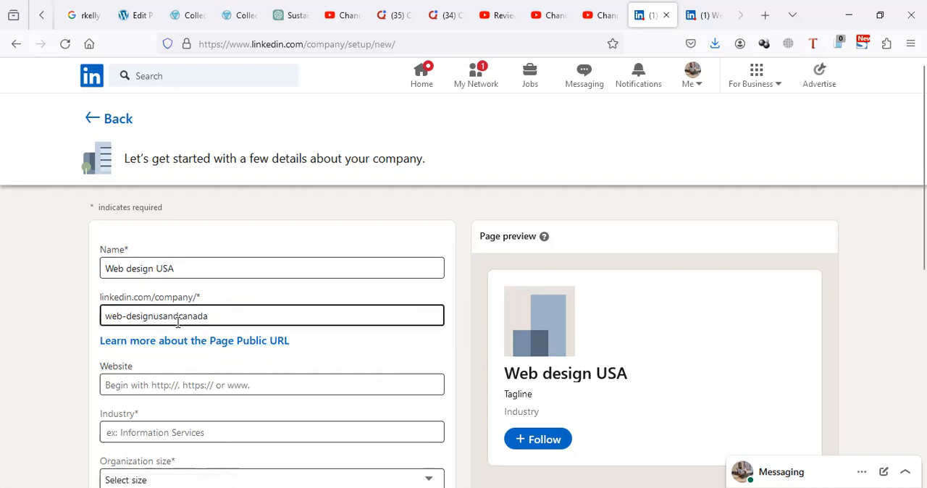
{"action": "left_click", "coordinate": [142, 268]}
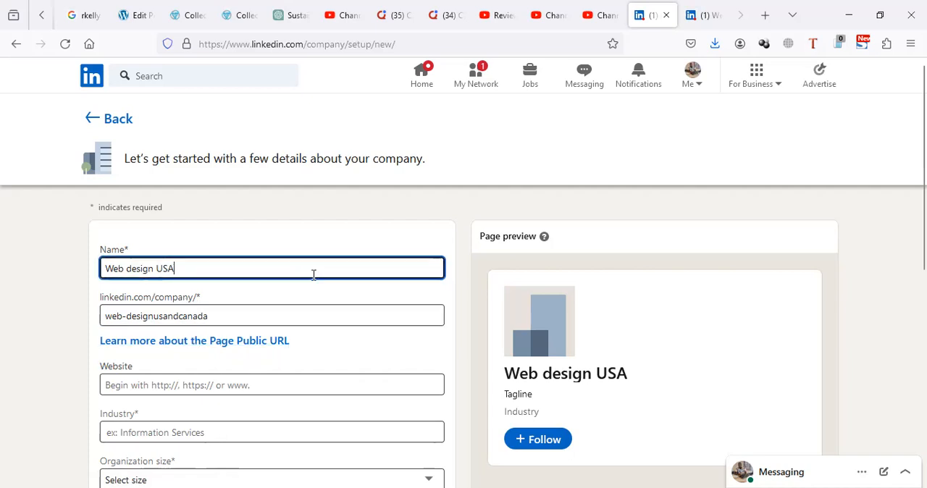
{"action": "left_click", "coordinate": [169, 316]}
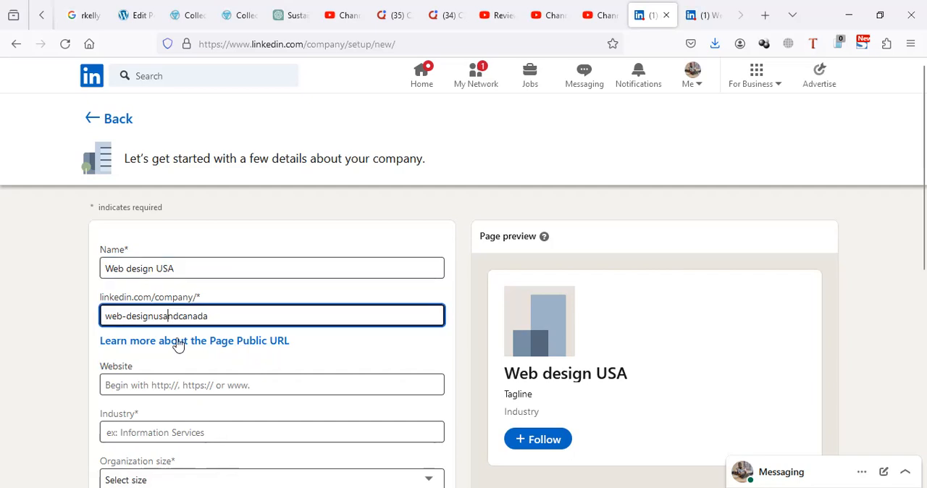
- Set the company's industry to IT Services and IT Consulting
{"action": "scroll", "coordinate": [186, 378], "scroll_direction": "down", "scroll_amount": 2}
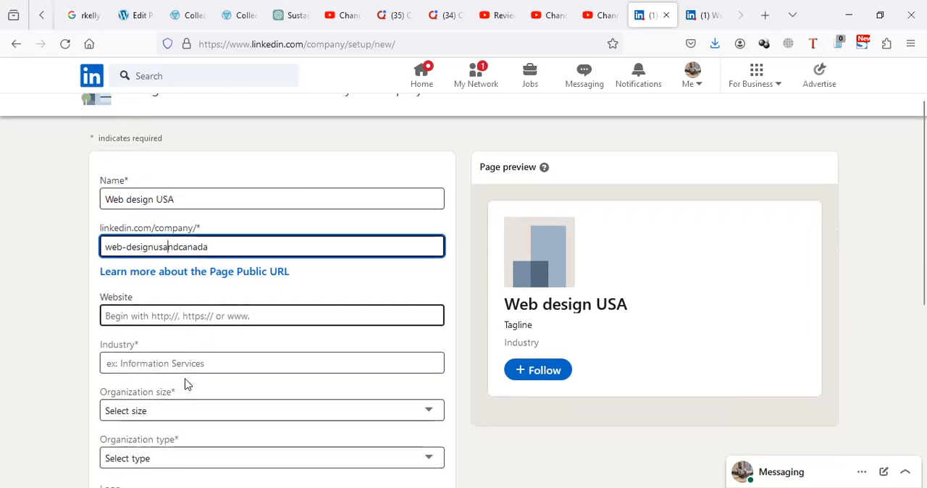
{"action": "left_click", "coordinate": [151, 364]}
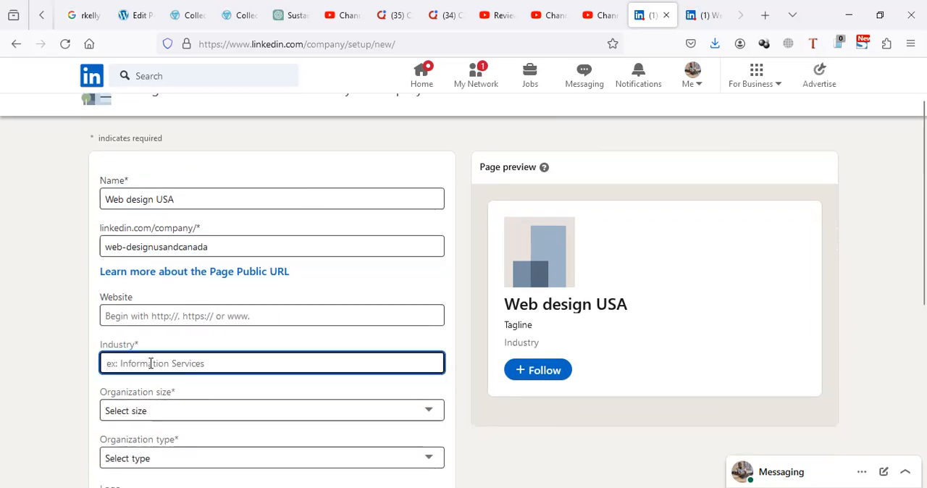
{"action": "scroll", "coordinate": [197, 283], "scroll_direction": "down", "scroll_amount": 2}
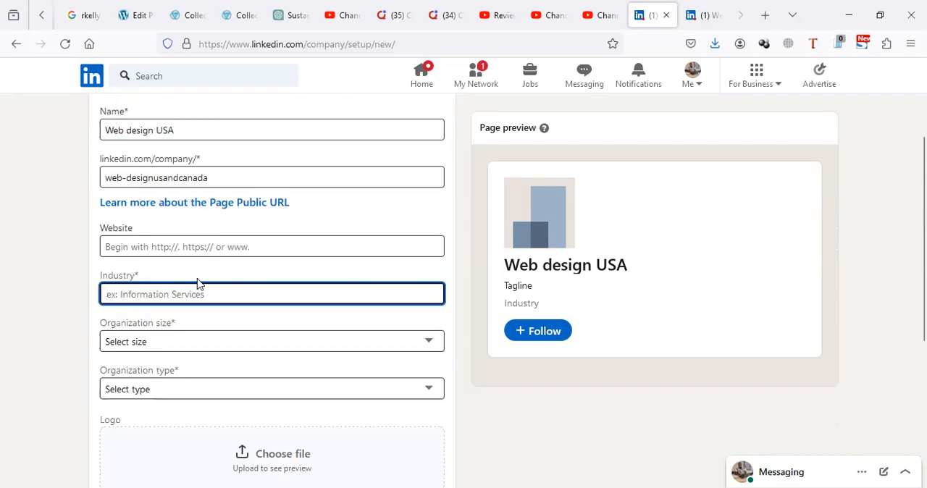
{"action": "type", "text": "e"}
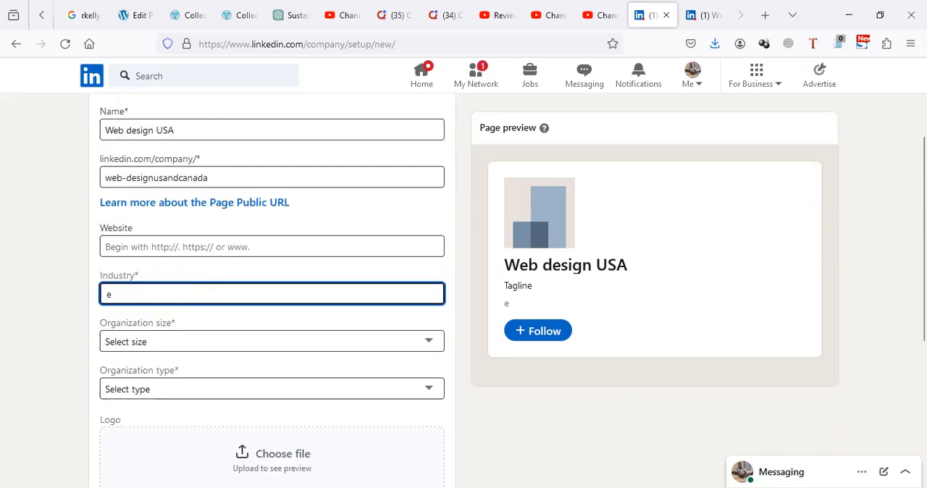
{"action": "left_click_drag", "start_coordinate": [140, 299], "coordinate": [87, 296]}
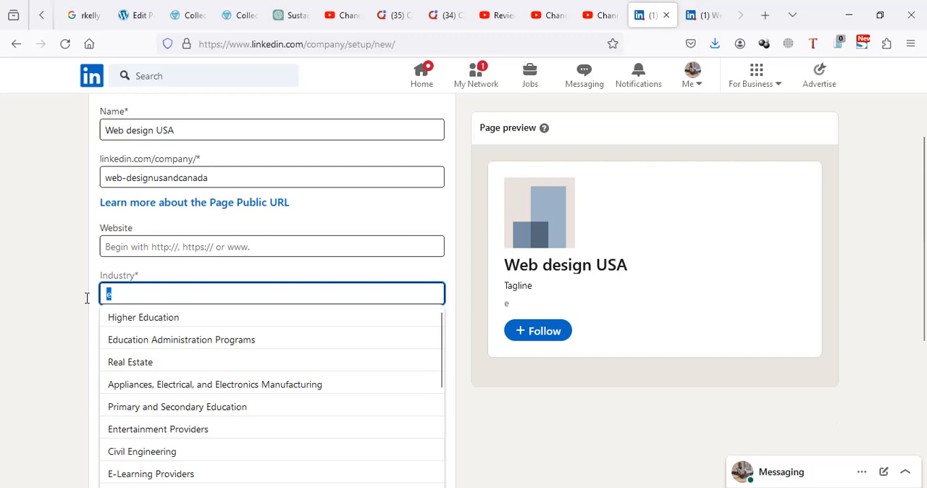
{"action": "type", "text": "IT"}
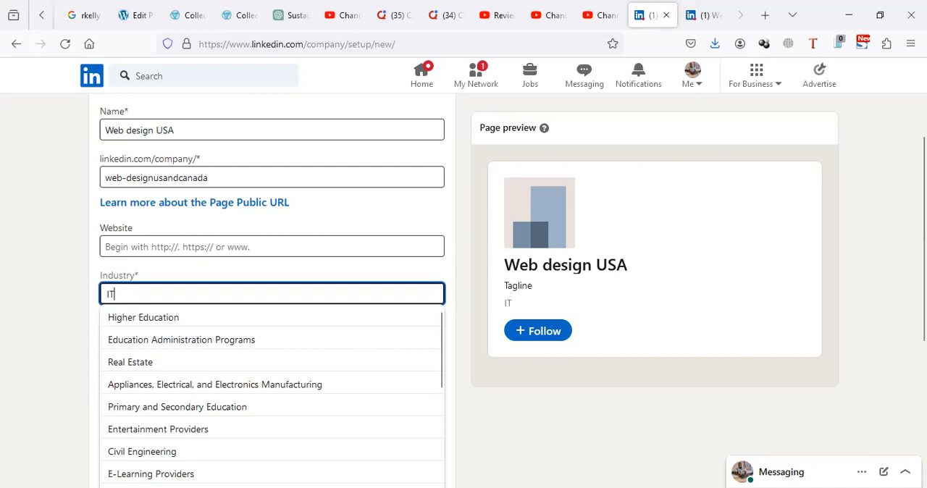
{"action": "key", "text": "BackSpace"}
{"action": "key", "text": "BackSpace"}
{"action": "type", "text": "WEBS"}
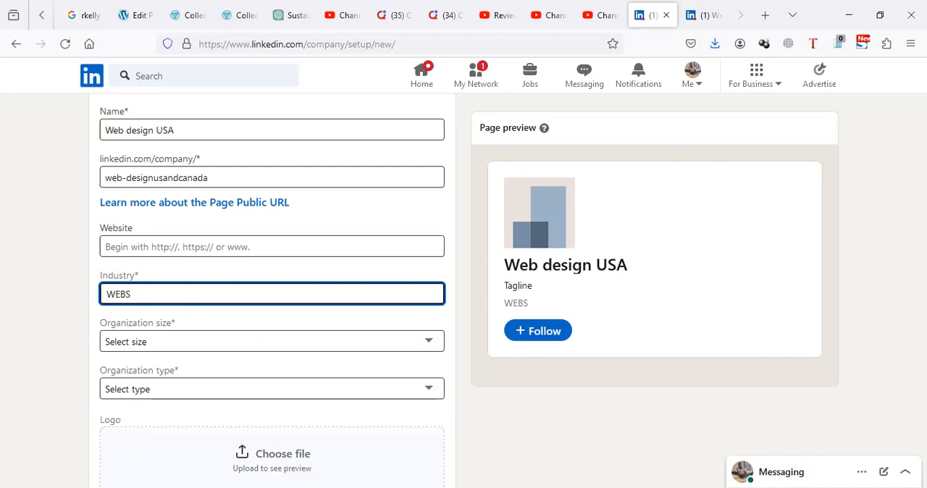
{"action": "key", "text": "BackSpace"}
{"action": "key", "text": "BackSpace"}
{"action": "key", "text": "BackSpace"}
{"action": "type", "text": "IT"}
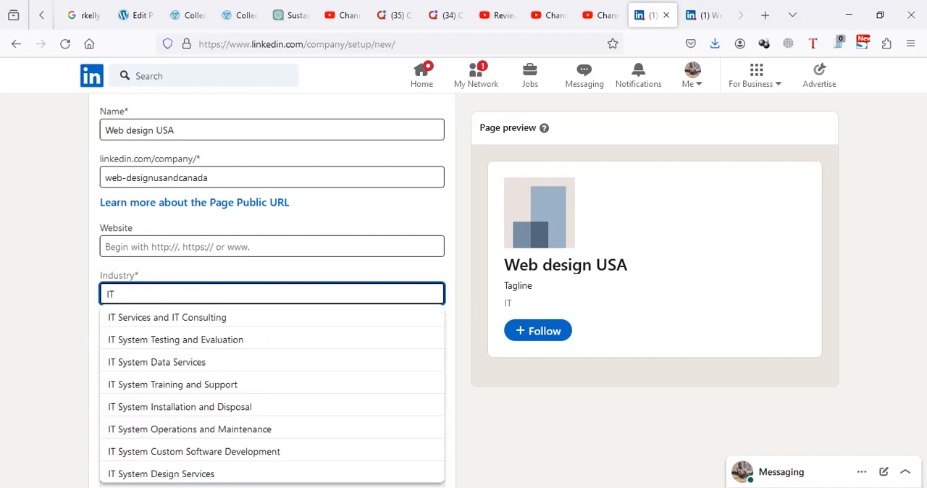
{"action": "left_click", "coordinate": [132, 323]}
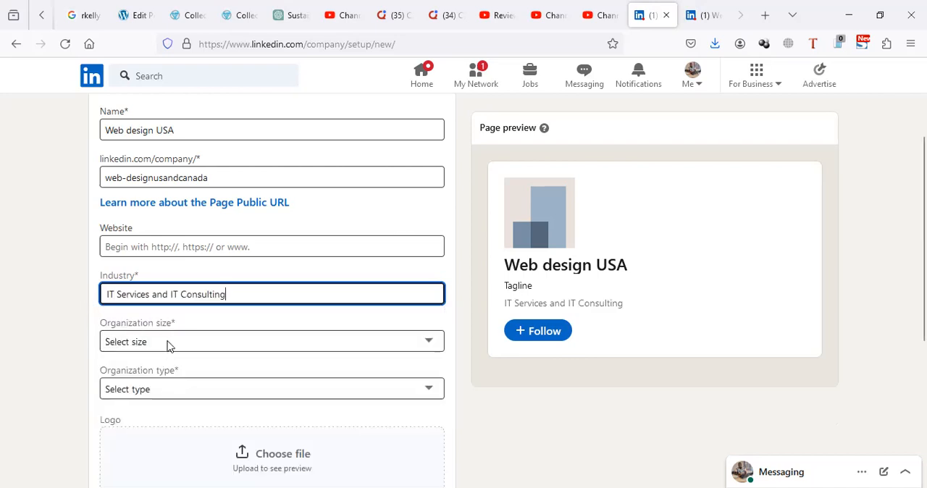
- Set the organization size to 2–10 employees and the organization type to Sole proprietorship
{"action": "key", "text": "Tab"}
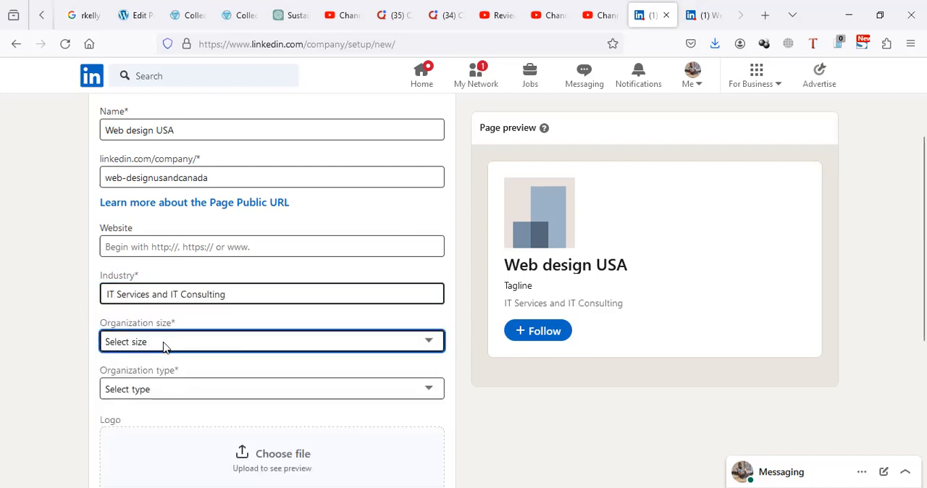
{"action": "left_click", "coordinate": [163, 346]}
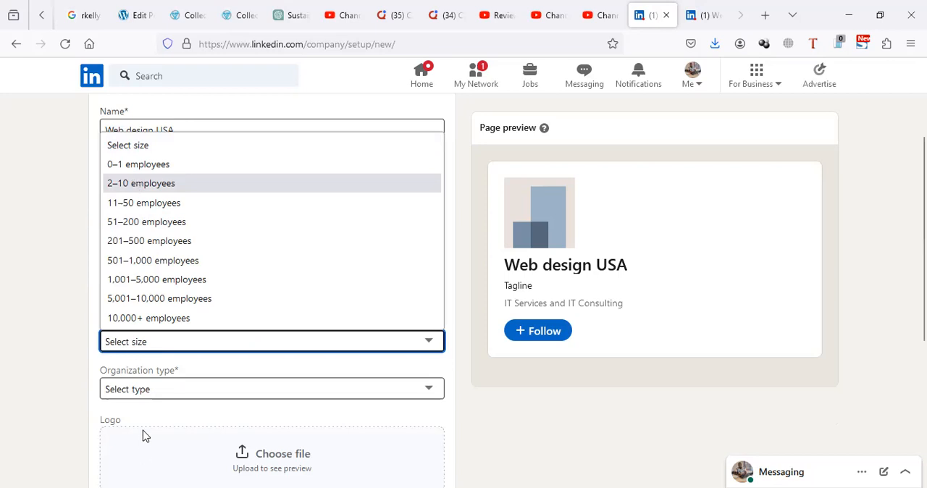
{"action": "key", "text": "Tab"}
{"action": "left_click", "coordinate": [150, 392]}
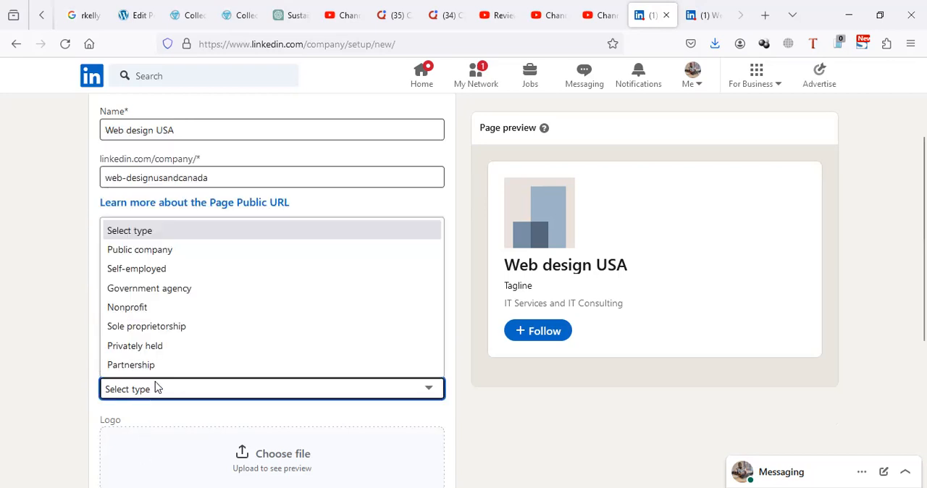
{"action": "left_click", "coordinate": [181, 327]}
- Verify being an authorized representative of the organization, review the entered details and create the page
{"action": "scroll", "coordinate": [218, 387], "scroll_direction": "down", "scroll_amount": 4}
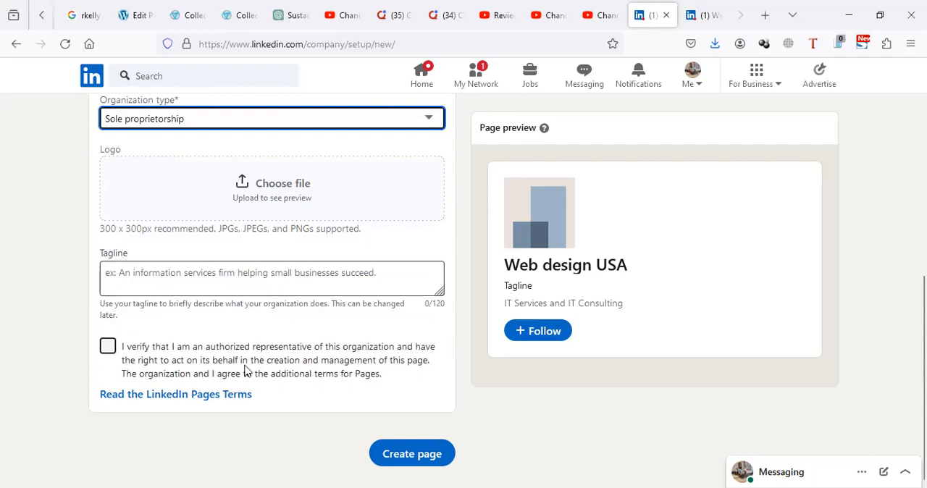
{"action": "left_click", "coordinate": [109, 349]}
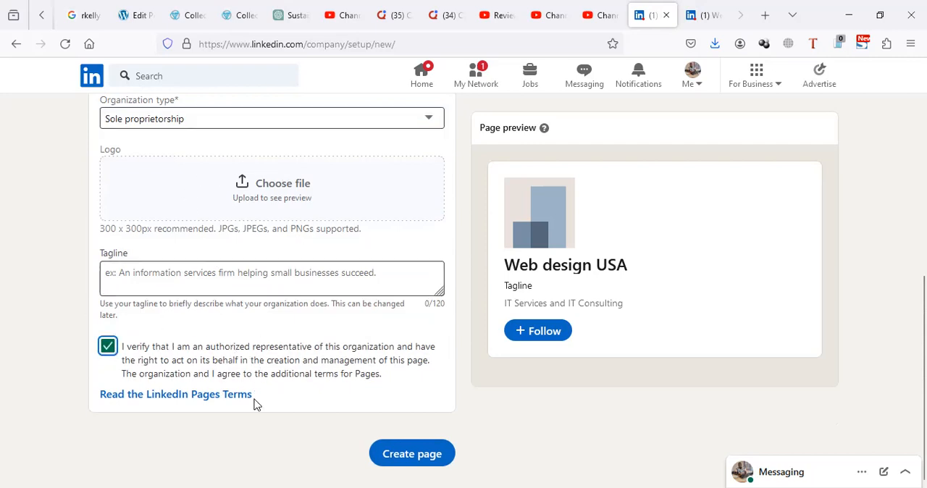
{"action": "scroll", "coordinate": [253, 404], "scroll_direction": "up", "scroll_amount": 5}
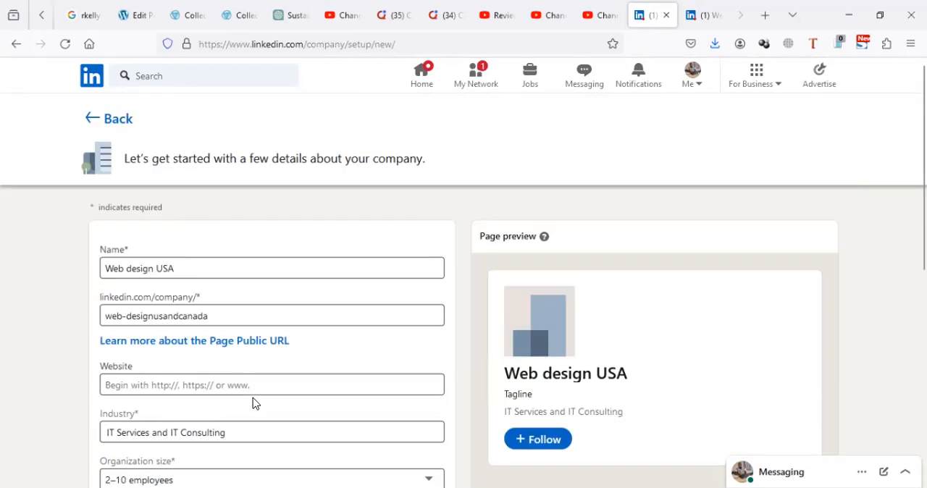
{"action": "scroll", "coordinate": [290, 427], "scroll_direction": "down", "scroll_amount": 5}
{"action": "scroll", "coordinate": [297, 418], "scroll_direction": "down", "scroll_amount": 1}
{"action": "left_click", "coordinate": [387, 455]}
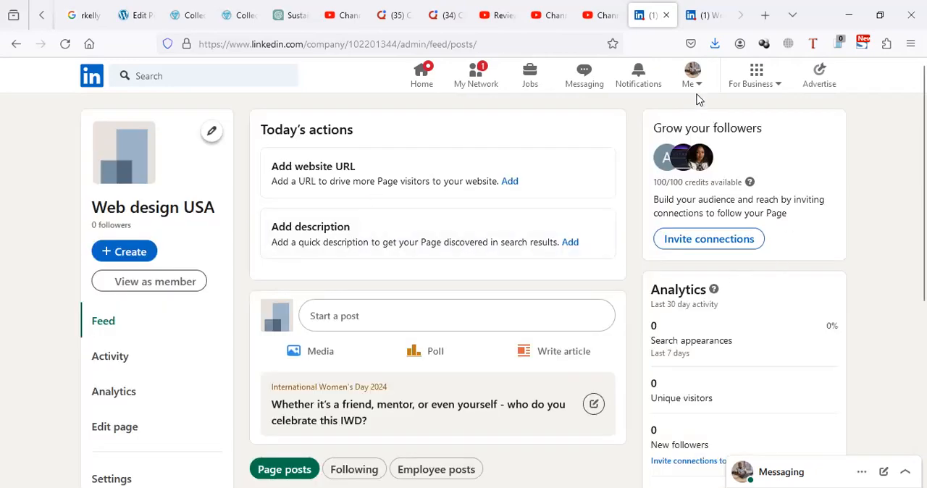
- Go to the overview of the account's LinkedIn groups and close the For Business overlay
{"action": "left_click", "coordinate": [697, 88]}
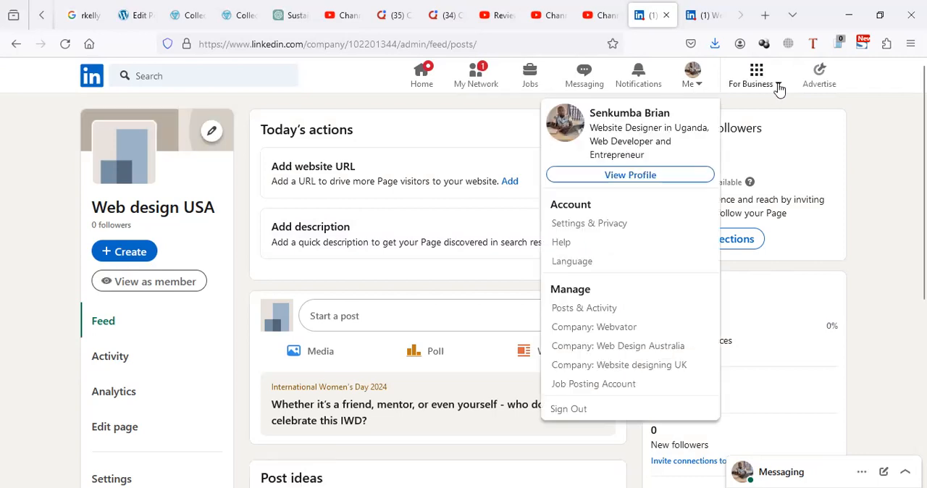
{"action": "left_click", "coordinate": [777, 88]}
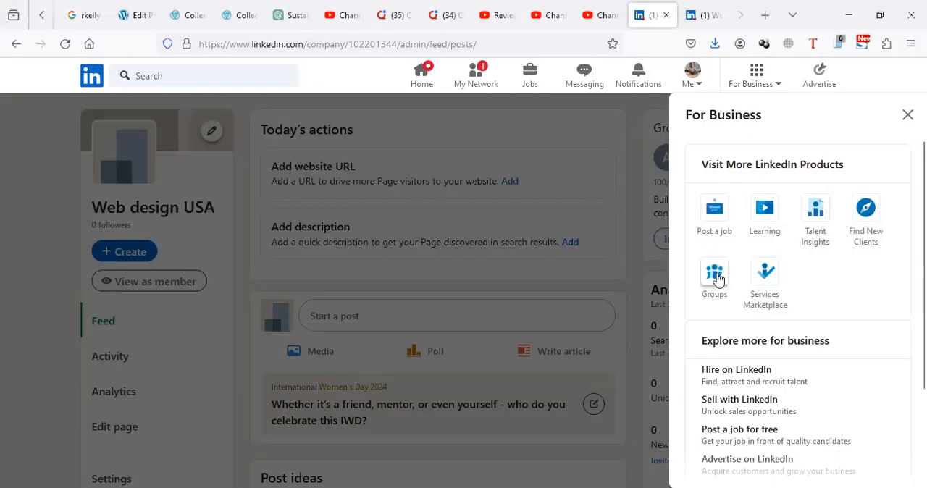
{"action": "left_click", "coordinate": [716, 279]}
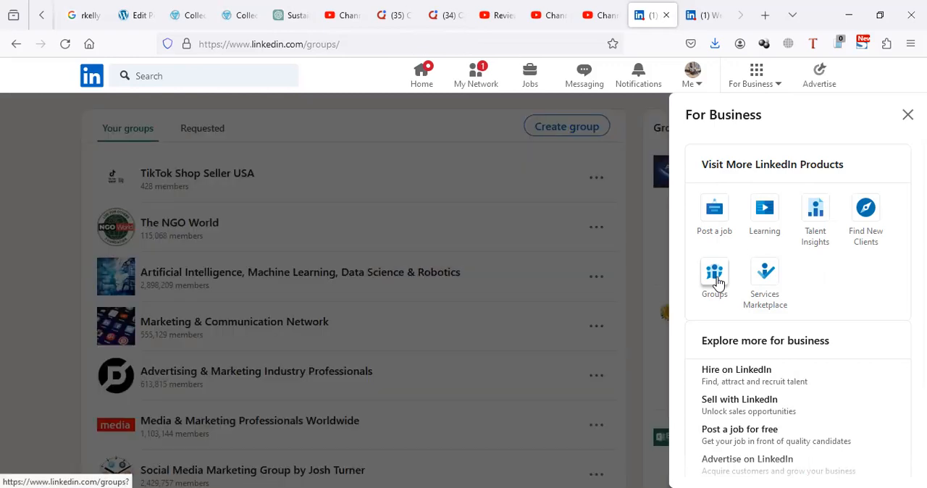
{"action": "left_click", "coordinate": [907, 114]}
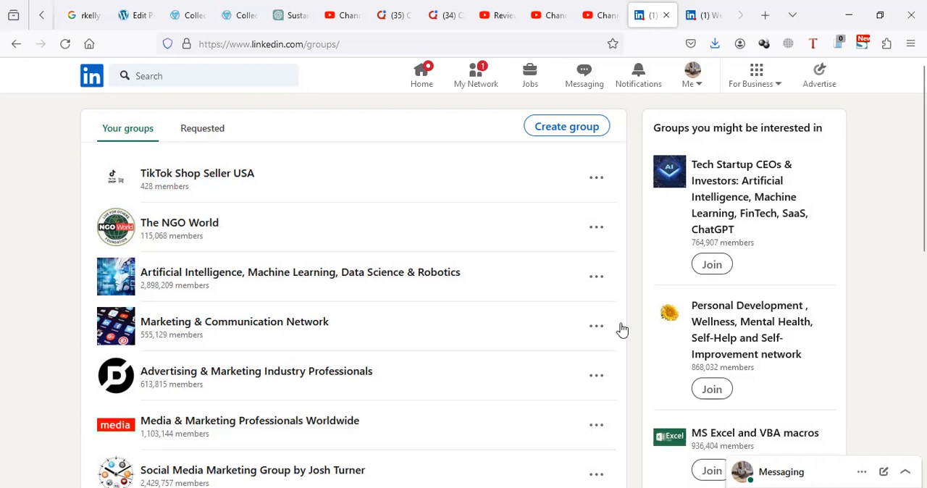
- Look over the list of joined groups and open the form for creating a new group
{"action": "scroll", "coordinate": [538, 308], "scroll_direction": "down", "scroll_amount": 1}
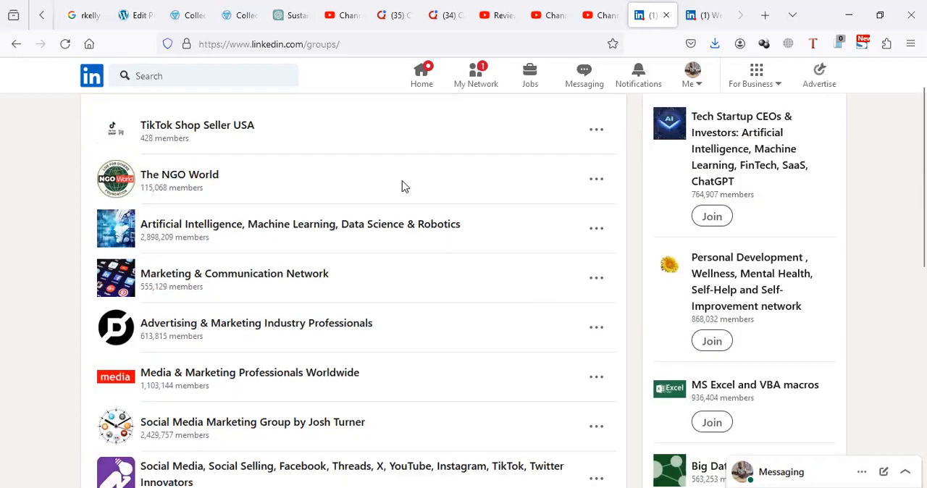
{"action": "scroll", "coordinate": [614, 139], "scroll_direction": "up", "scroll_amount": 1}
{"action": "left_click", "coordinate": [568, 128]}
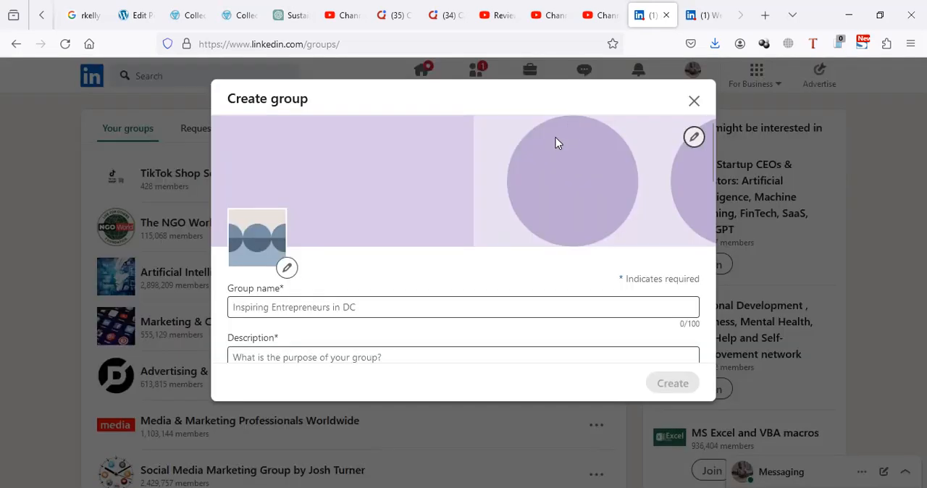
- Examine the group name, description, industry, location and rules fields of the new group form
{"action": "left_click", "coordinate": [320, 309]}
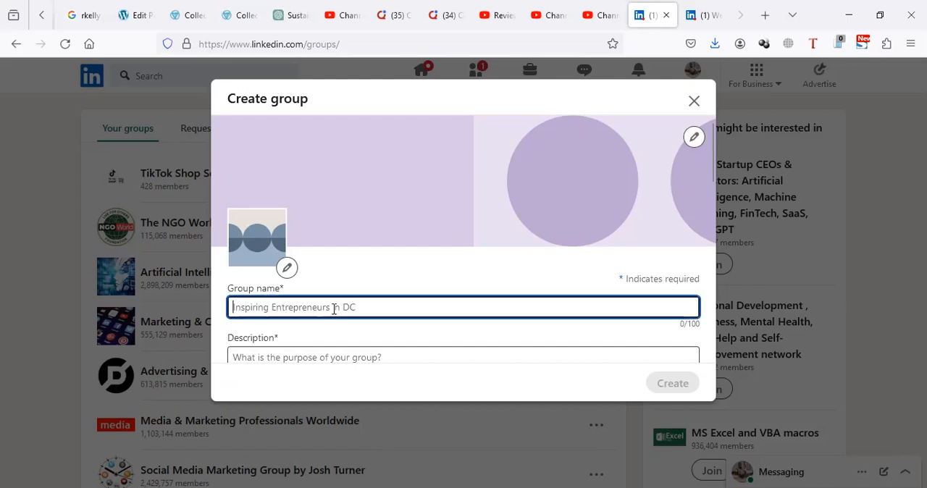
{"action": "scroll", "coordinate": [363, 311], "scroll_direction": "down", "scroll_amount": 3}
{"action": "scroll", "coordinate": [364, 313], "scroll_direction": "down", "scroll_amount": 1}
{"action": "scroll", "coordinate": [333, 303], "scroll_direction": "up", "scroll_amount": 4}
{"action": "scroll", "coordinate": [261, 297], "scroll_direction": "down", "scroll_amount": 2}
{"action": "left_click", "coordinate": [271, 281]}
{"action": "scroll", "coordinate": [273, 286], "scroll_direction": "down", "scroll_amount": 3}
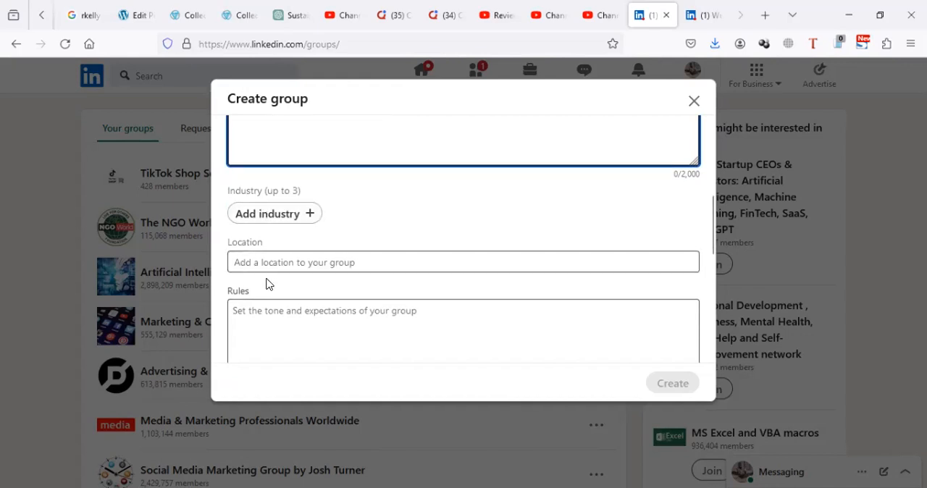
{"action": "scroll", "coordinate": [268, 285], "scroll_direction": "down", "scroll_amount": 2}
{"action": "scroll", "coordinate": [271, 196], "scroll_direction": "up", "scroll_amount": 1}
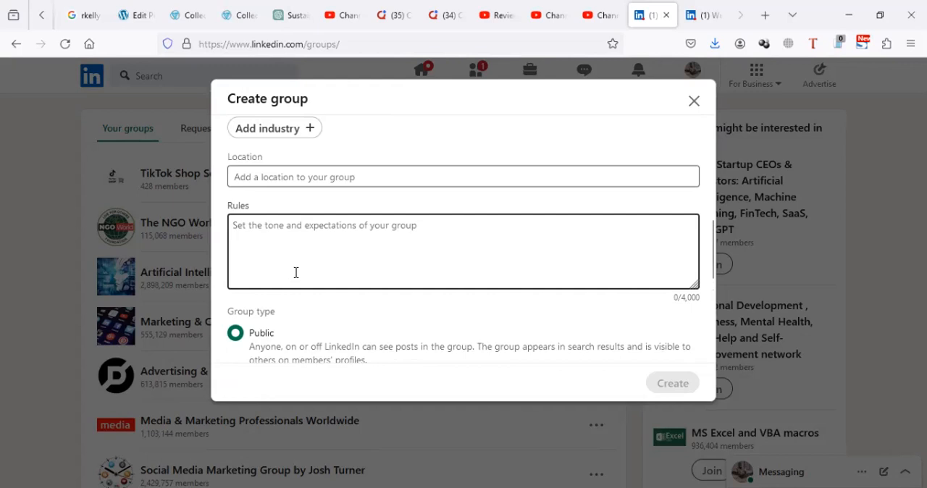
- Review the group type, discoverability and permissions options of the new group form and return to its name and description fields
{"action": "scroll", "coordinate": [328, 255], "scroll_direction": "down", "scroll_amount": 2}
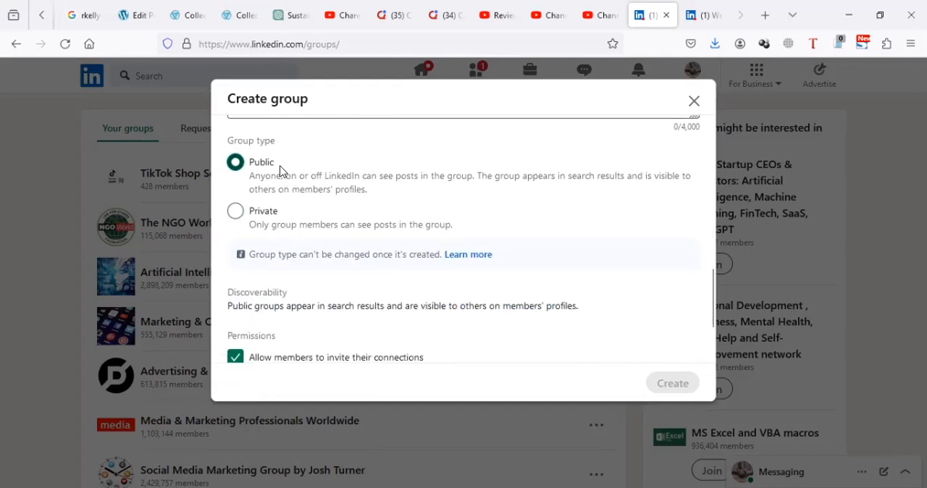
{"action": "scroll", "coordinate": [282, 222], "scroll_direction": "down", "scroll_amount": 2}
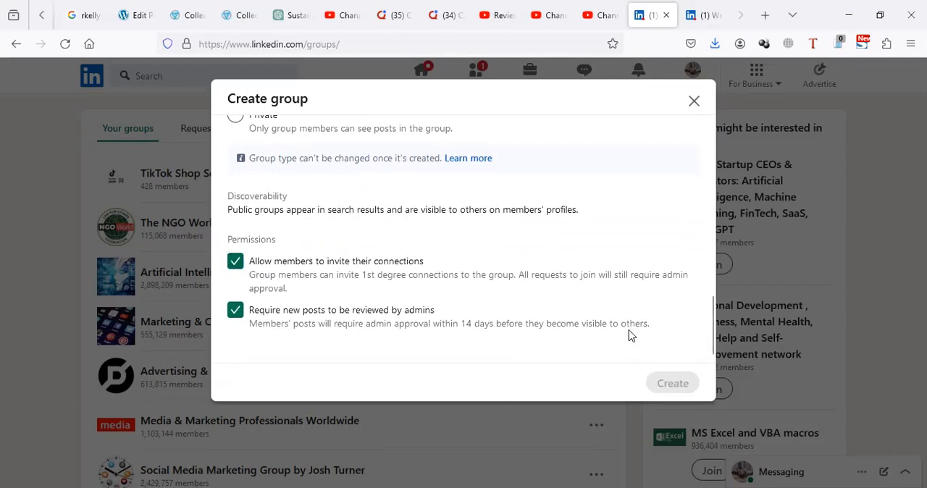
{"action": "scroll", "coordinate": [486, 182], "scroll_direction": "up", "scroll_amount": 15}
{"action": "scroll", "coordinate": [619, 293], "scroll_direction": "down", "scroll_amount": 15}
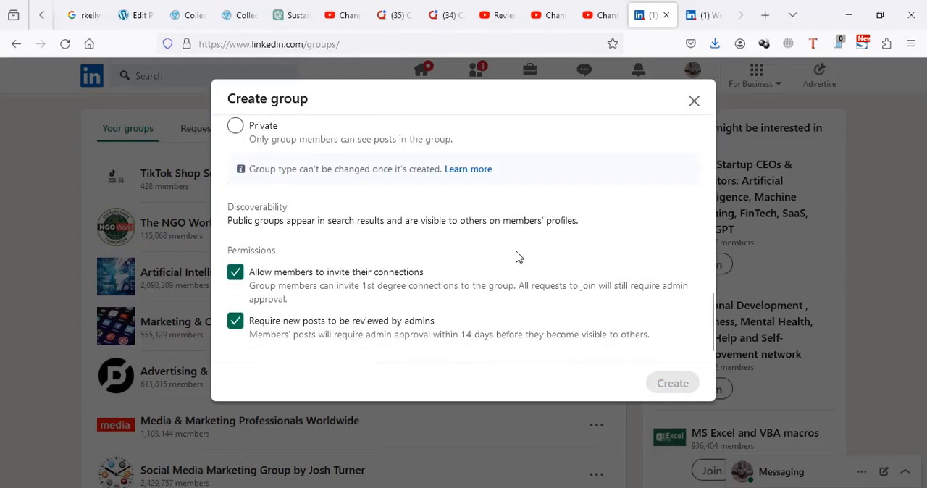
{"action": "scroll", "coordinate": [519, 249], "scroll_direction": "up", "scroll_amount": 3}
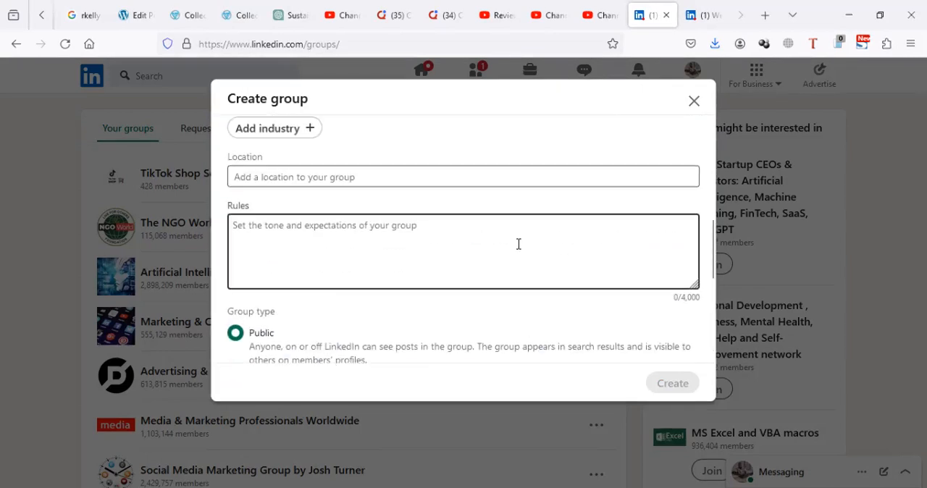
{"action": "scroll", "coordinate": [463, 261], "scroll_direction": "up", "scroll_amount": 1}
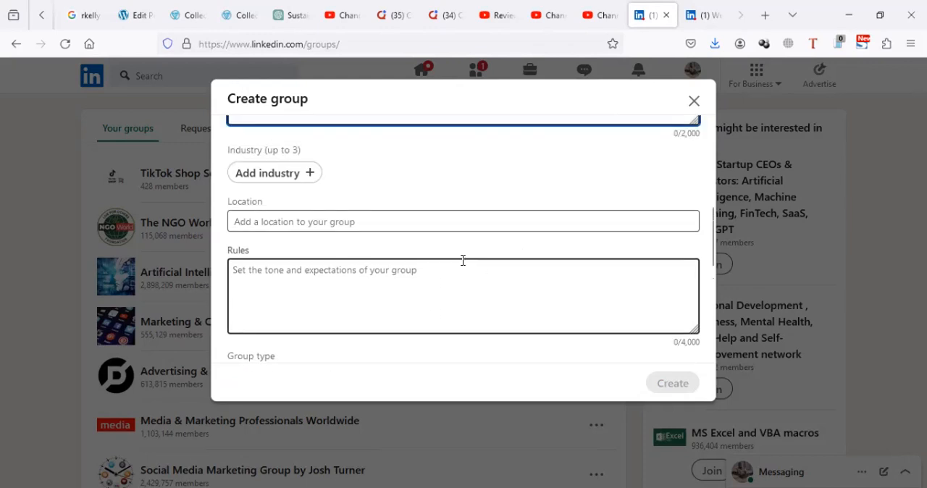
{"action": "scroll", "coordinate": [463, 260], "scroll_direction": "up", "scroll_amount": 5}
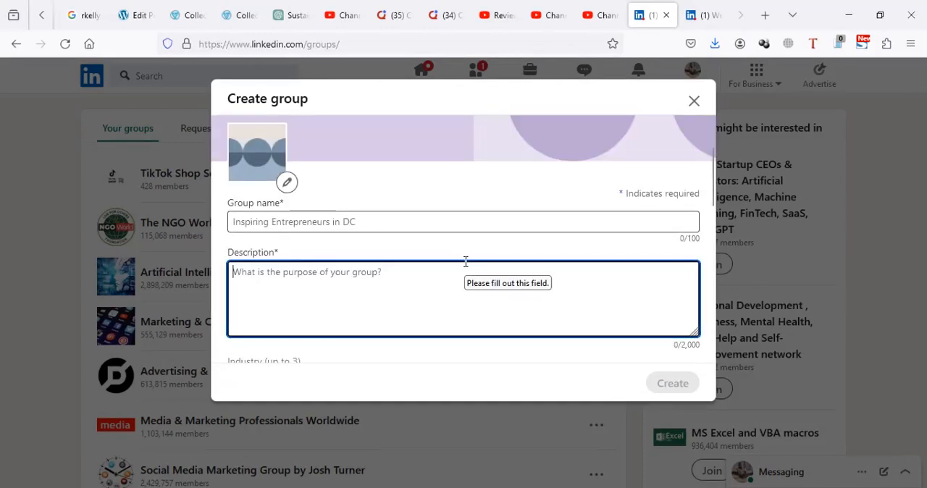